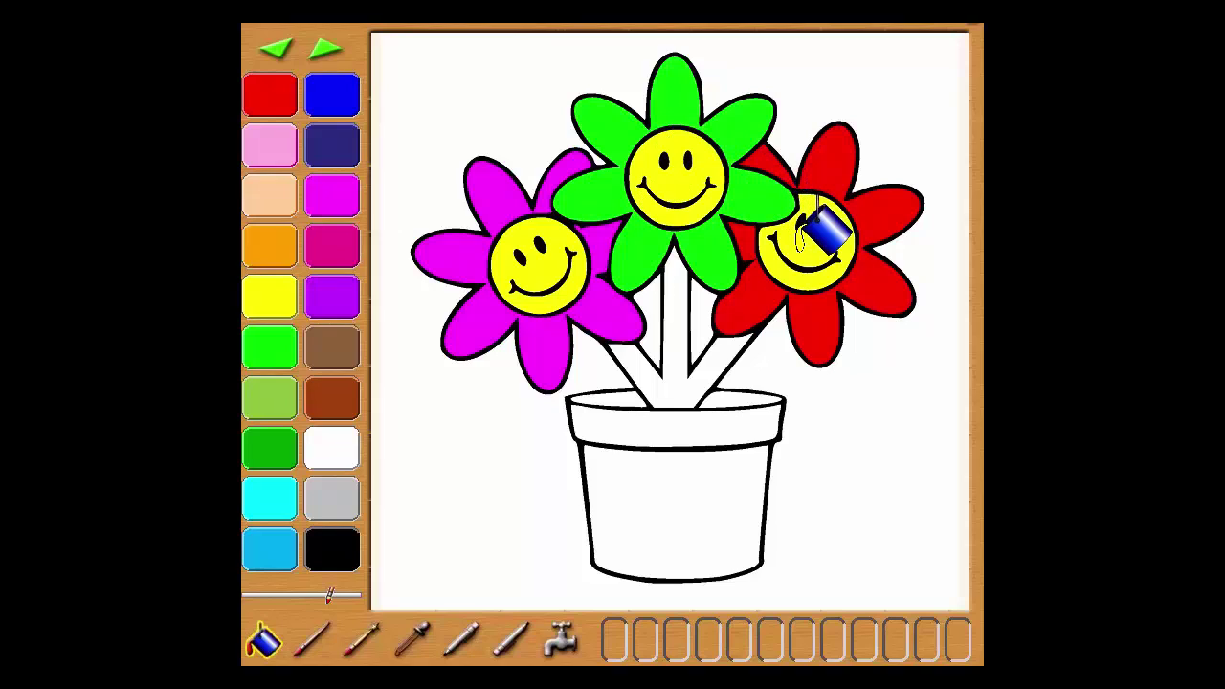
# Step: Bucket-fill the flower stems with dark green and the pot with navy blue, giving its inner opening a bright blue fill
pyautogui.click(272, 442)
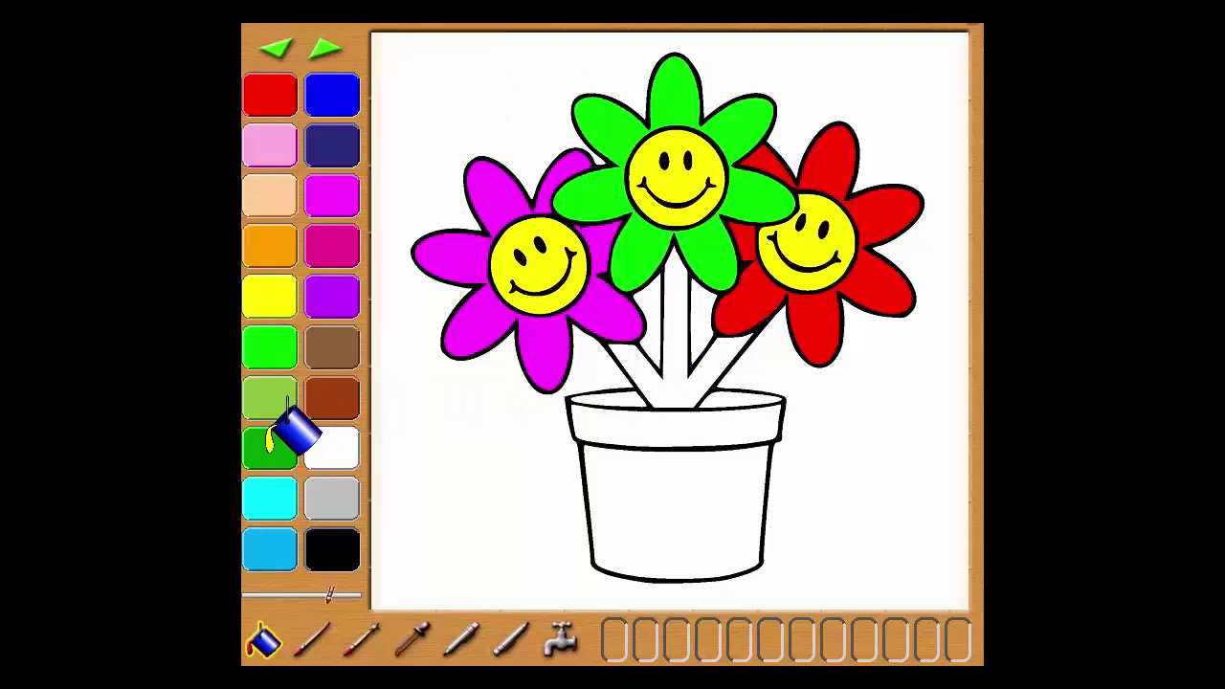
pyautogui.click(674, 330)
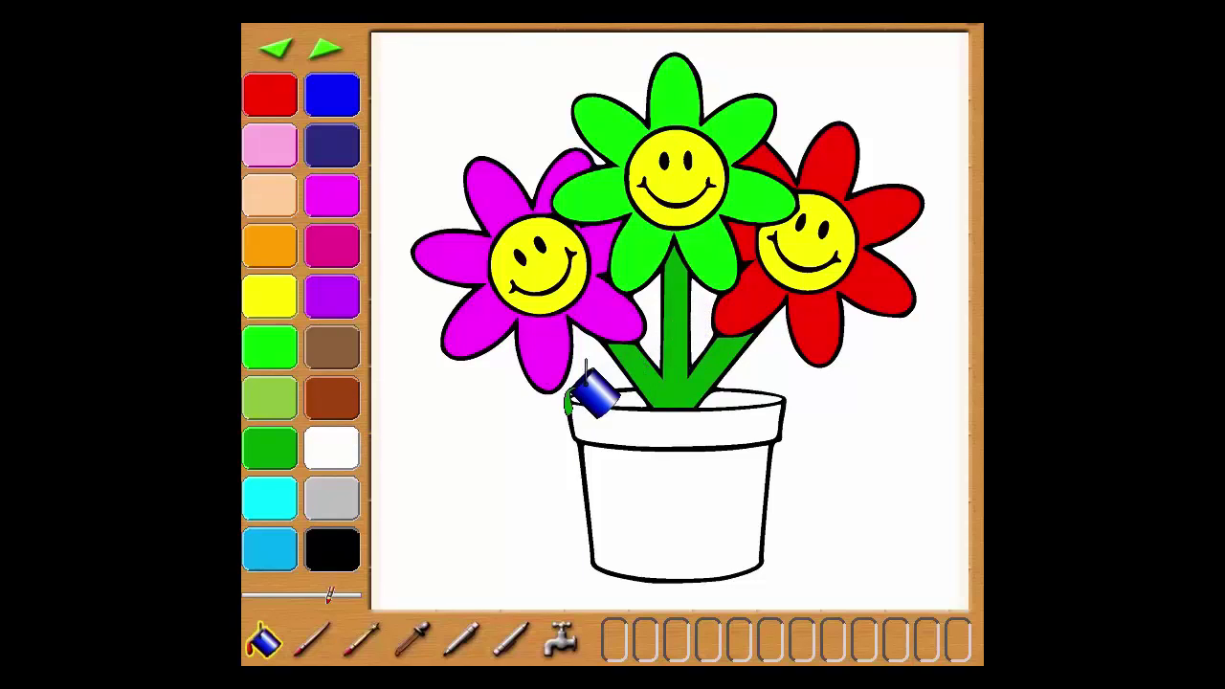
pyautogui.click(341, 140)
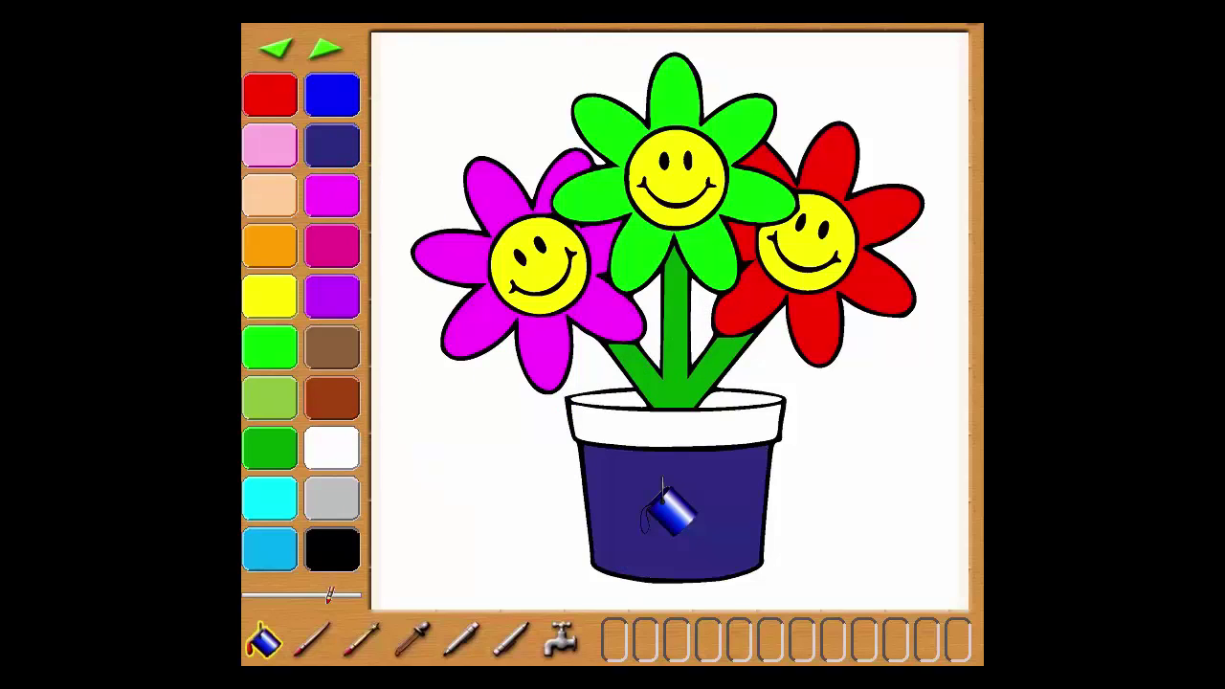
pyautogui.click(649, 512)
pyautogui.click(676, 417)
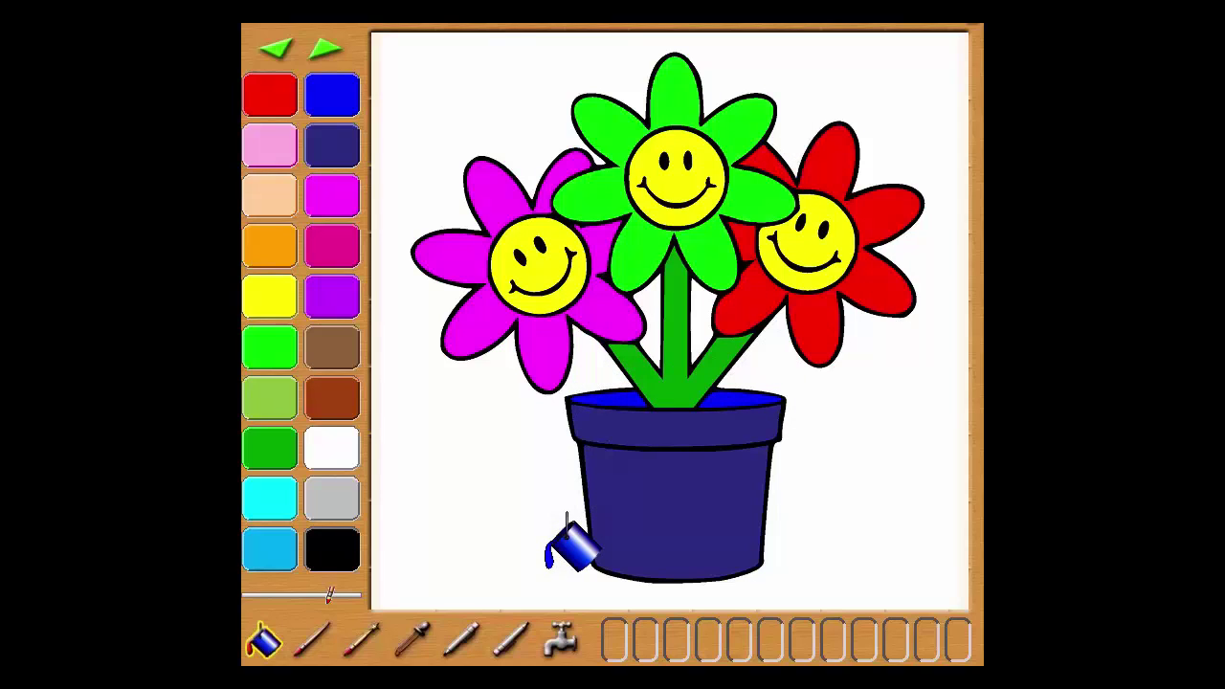
# Step: Clear all colors from the flower pot picture, leaving only the black outlines
pyautogui.click(564, 642)
pyautogui.click(629, 394)
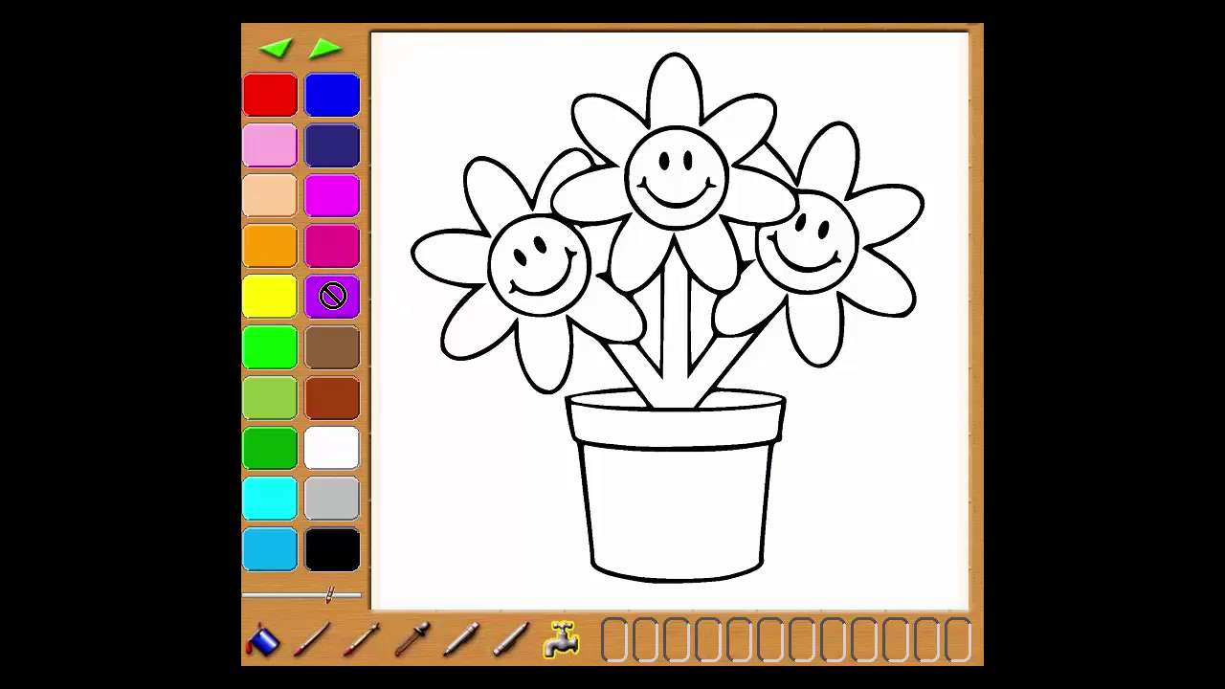
# Step: Paint all petals of the left flower purple with the star-tipped brush
pyautogui.click(354, 639)
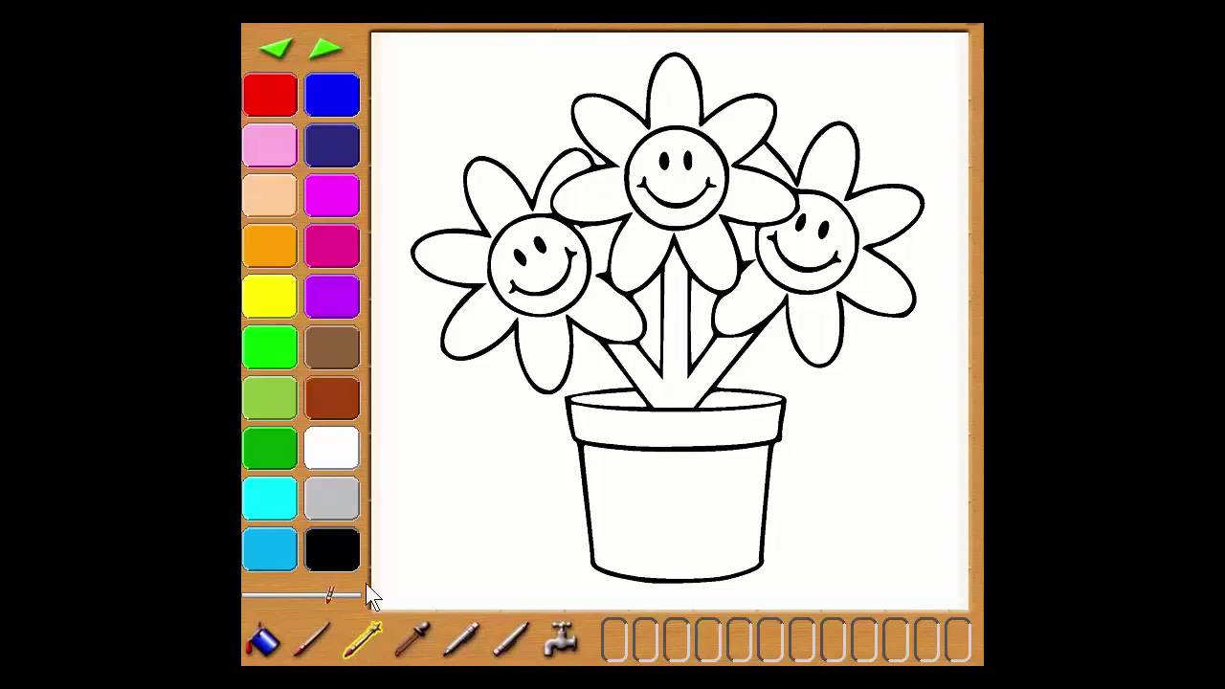
pyautogui.click(344, 293)
pyautogui.moveTo(469, 247)
pyautogui.mouseDown()
pyautogui.moveTo(436, 245)
pyautogui.moveTo(490, 237)
pyautogui.moveTo(441, 237)
pyautogui.moveTo(449, 260)
pyautogui.moveTo(487, 277)
pyautogui.moveTo(467, 265)
pyautogui.moveTo(481, 255)
pyautogui.moveTo(483, 287)
pyautogui.moveTo(448, 346)
pyautogui.moveTo(493, 347)
pyautogui.moveTo(461, 327)
pyautogui.moveTo(525, 344)
pyautogui.moveTo(536, 378)
pyautogui.moveTo(553, 385)
pyautogui.moveTo(566, 325)
pyautogui.moveTo(563, 362)
pyautogui.moveTo(546, 305)
pyautogui.moveTo(580, 293)
pyautogui.moveTo(586, 314)
pyautogui.moveTo(625, 335)
pyautogui.moveTo(647, 304)
pyautogui.moveTo(608, 283)
pyautogui.moveTo(631, 304)
pyautogui.moveTo(612, 268)
pyautogui.moveTo(622, 301)
pyautogui.moveTo(580, 304)
pyautogui.mouseUp()
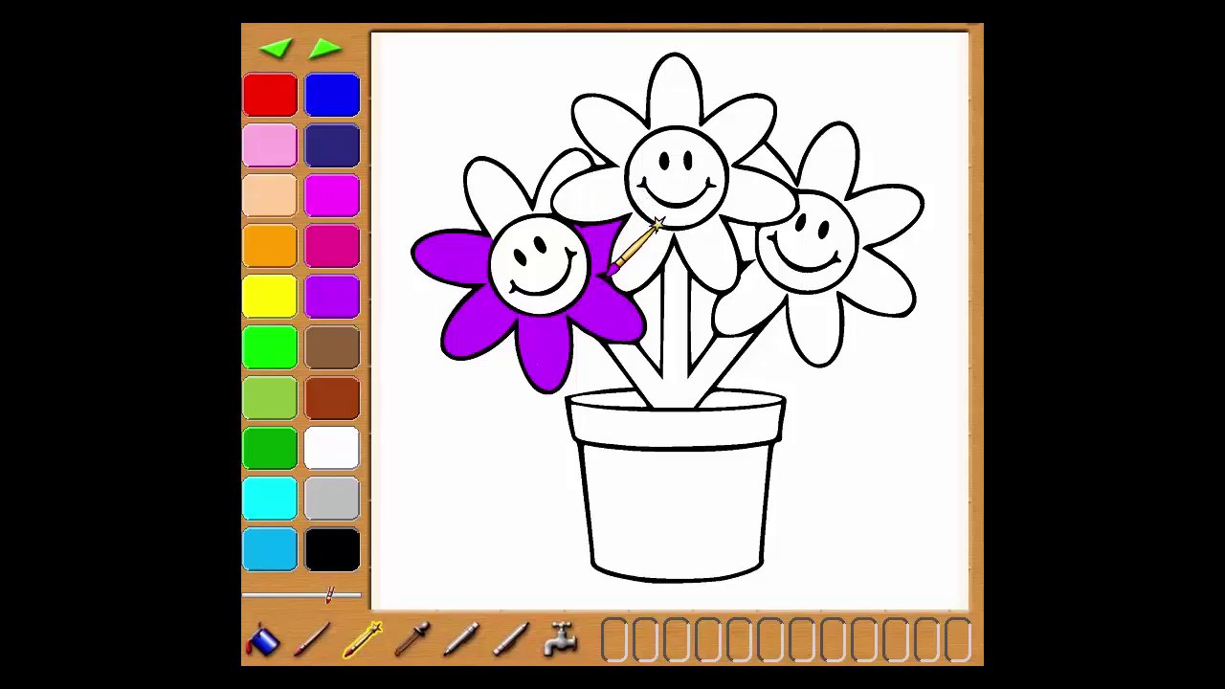
pyautogui.moveTo(545, 204)
pyautogui.mouseDown()
pyautogui.moveTo(561, 164)
pyautogui.moveTo(581, 155)
pyautogui.mouseUp()
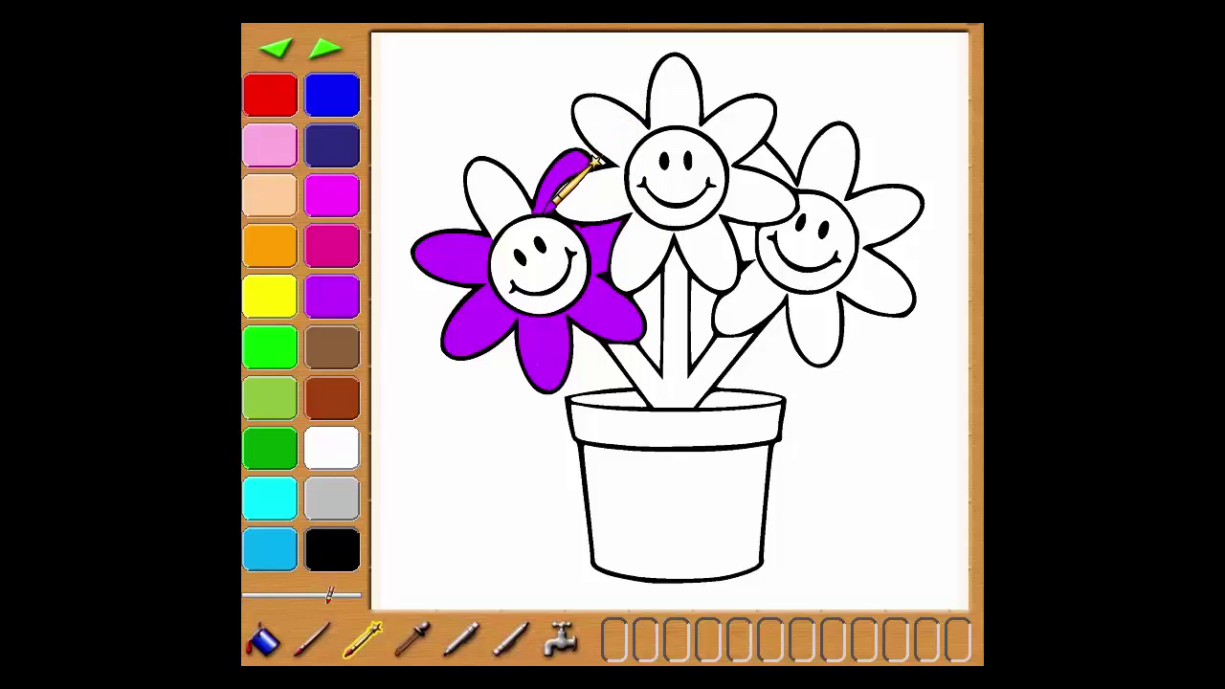
pyautogui.moveTo(533, 208)
pyautogui.mouseDown()
pyautogui.moveTo(486, 161)
pyautogui.moveTo(505, 226)
pyautogui.moveTo(520, 197)
pyautogui.moveTo(492, 156)
pyautogui.moveTo(506, 205)
pyautogui.moveTo(496, 188)
pyautogui.mouseUp()
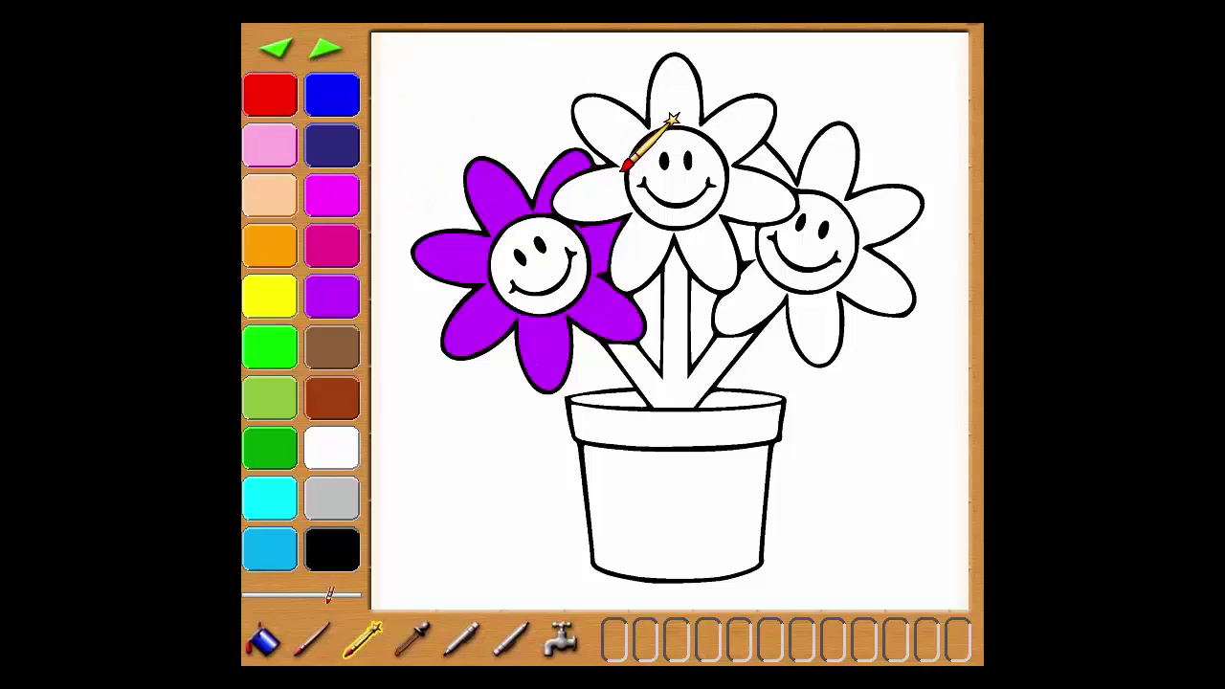
# Step: Paint all petals of the middle flower red with the star-tipped brush
pyautogui.moveTo(604, 173)
pyautogui.mouseDown()
pyautogui.moveTo(574, 184)
pyautogui.moveTo(651, 169)
pyautogui.moveTo(626, 148)
pyautogui.mouseUp()
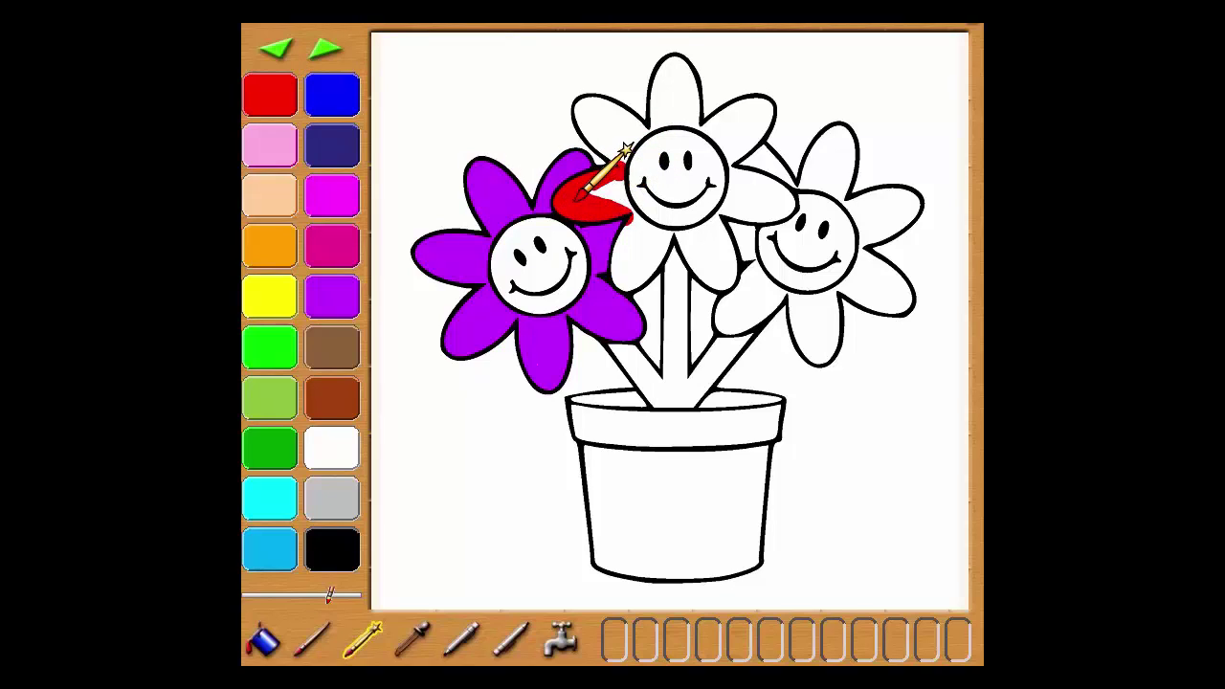
pyautogui.moveTo(581, 195)
pyautogui.mouseDown()
pyautogui.moveTo(626, 172)
pyautogui.moveTo(631, 277)
pyautogui.moveTo(667, 265)
pyautogui.moveTo(674, 225)
pyautogui.moveTo(660, 260)
pyautogui.moveTo(654, 228)
pyautogui.moveTo(681, 222)
pyautogui.moveTo(725, 278)
pyautogui.moveTo(725, 216)
pyautogui.moveTo(685, 233)
pyautogui.moveTo(716, 272)
pyautogui.moveTo(715, 241)
pyautogui.mouseUp()
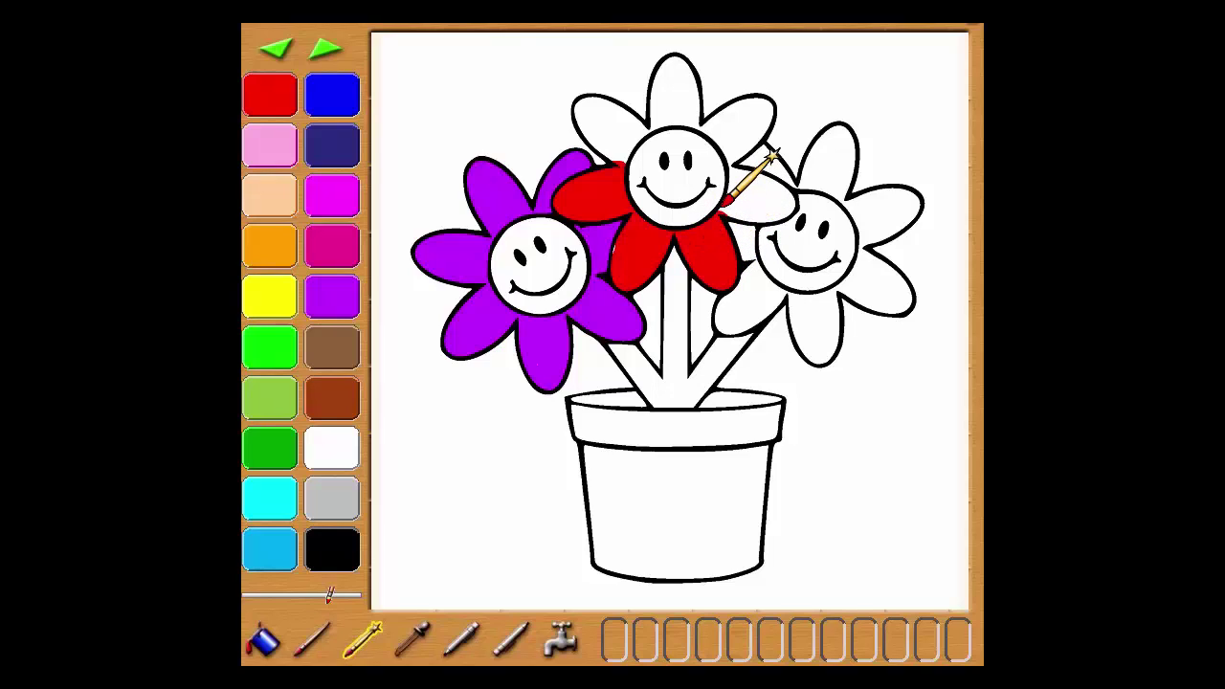
pyautogui.moveTo(726, 207)
pyautogui.mouseDown()
pyautogui.moveTo(793, 212)
pyautogui.moveTo(794, 191)
pyautogui.moveTo(765, 172)
pyautogui.moveTo(737, 169)
pyautogui.moveTo(730, 201)
pyautogui.moveTo(773, 205)
pyautogui.moveTo(737, 159)
pyautogui.mouseUp()
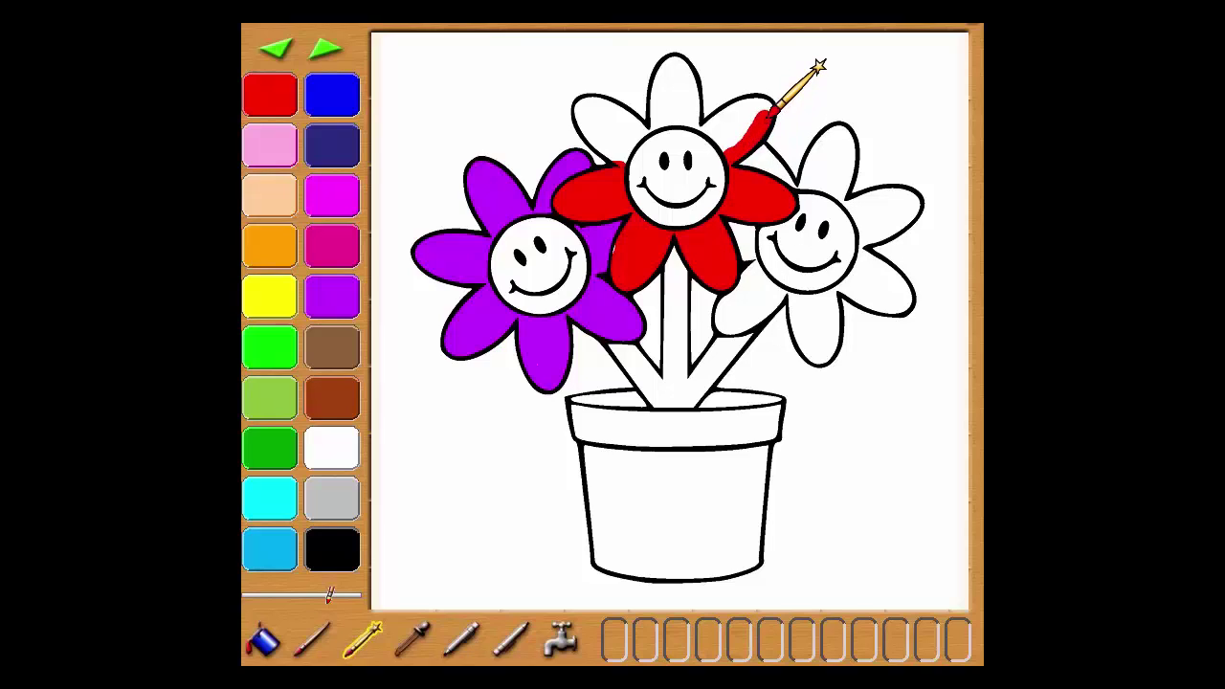
pyautogui.moveTo(762, 96)
pyautogui.mouseDown()
pyautogui.moveTo(742, 100)
pyautogui.moveTo(773, 101)
pyautogui.moveTo(801, 61)
pyautogui.moveTo(790, 96)
pyautogui.moveTo(754, 74)
pyautogui.moveTo(743, 26)
pyautogui.moveTo(705, 60)
pyautogui.moveTo(724, 77)
pyautogui.moveTo(744, 60)
pyautogui.moveTo(737, 27)
pyautogui.moveTo(708, 71)
pyautogui.moveTo(677, 88)
pyautogui.moveTo(668, 57)
pyautogui.moveTo(645, 49)
pyautogui.moveTo(632, 61)
pyautogui.moveTo(665, 110)
pyautogui.moveTo(616, 105)
pyautogui.moveTo(629, 123)
pyautogui.moveTo(590, 123)
pyautogui.mouseUp()
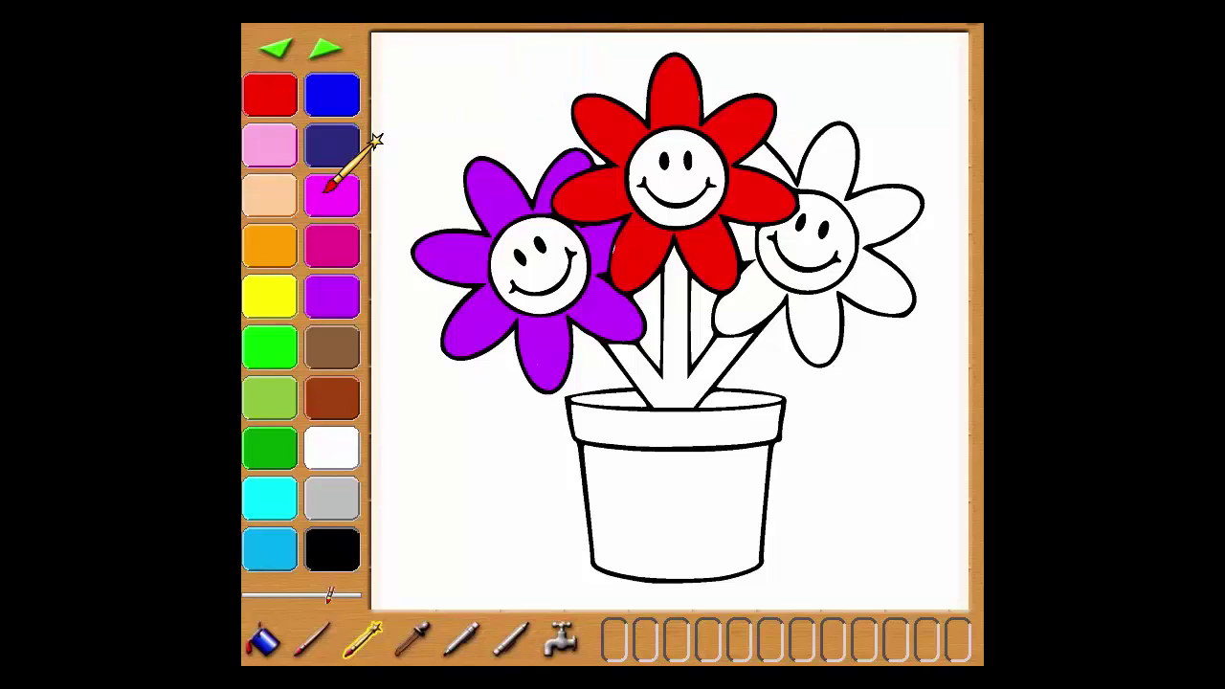
# Step: Paint all petals of the right flower bright green with the star-tipped brush
pyautogui.click(271, 340)
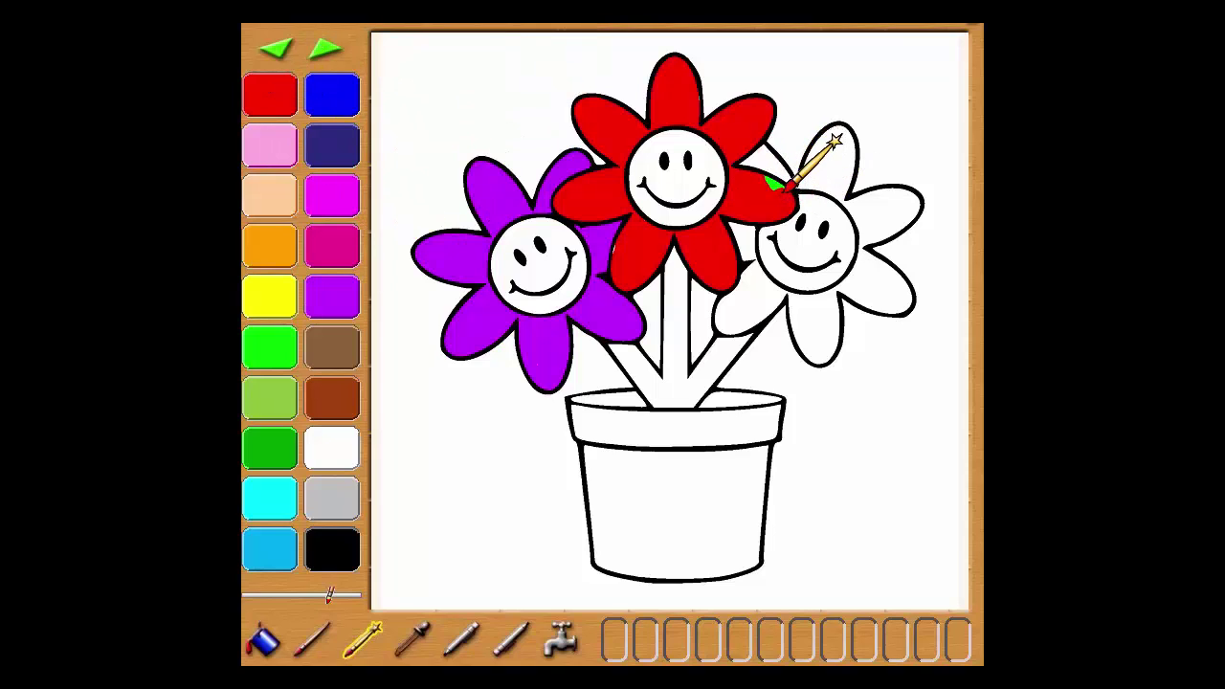
pyautogui.click(272, 342)
pyautogui.moveTo(774, 156)
pyautogui.mouseDown()
pyautogui.moveTo(793, 179)
pyautogui.moveTo(773, 149)
pyautogui.moveTo(788, 169)
pyautogui.moveTo(812, 173)
pyautogui.moveTo(823, 141)
pyautogui.moveTo(849, 146)
pyautogui.moveTo(834, 183)
pyautogui.moveTo(857, 196)
pyautogui.moveTo(850, 167)
pyautogui.moveTo(856, 194)
pyautogui.moveTo(916, 194)
pyautogui.mouseUp()
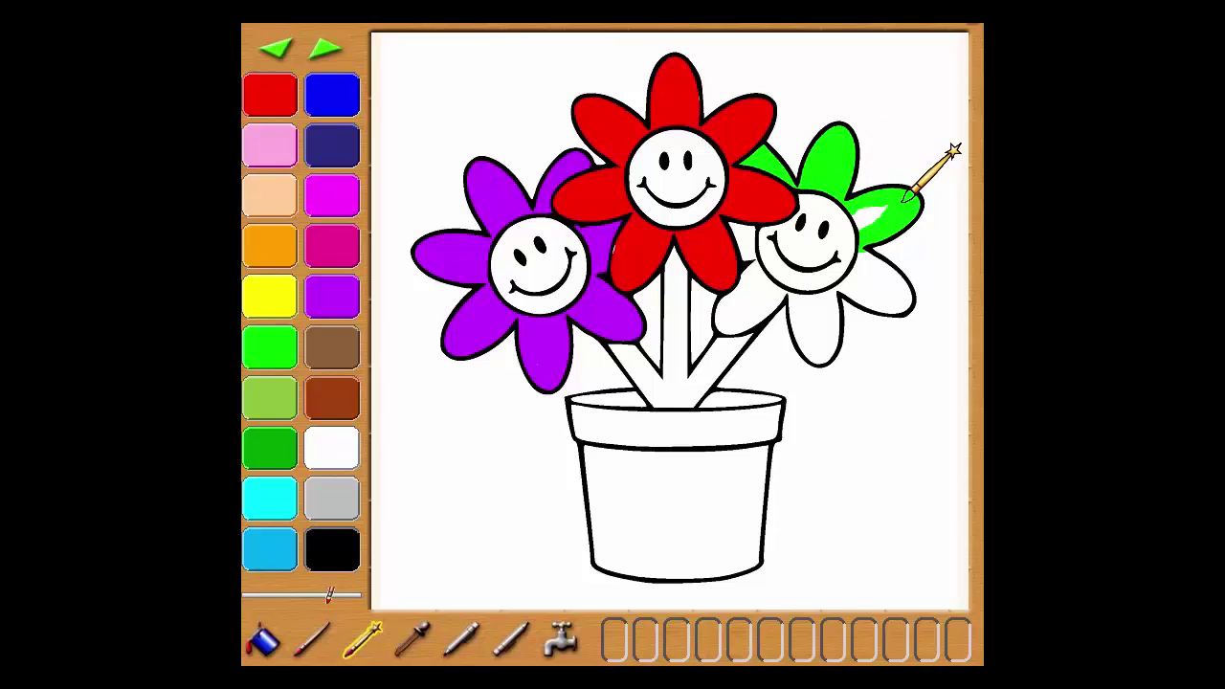
pyautogui.moveTo(904, 199)
pyautogui.mouseDown()
pyautogui.moveTo(870, 207)
pyautogui.moveTo(866, 226)
pyautogui.moveTo(903, 294)
pyautogui.mouseUp()
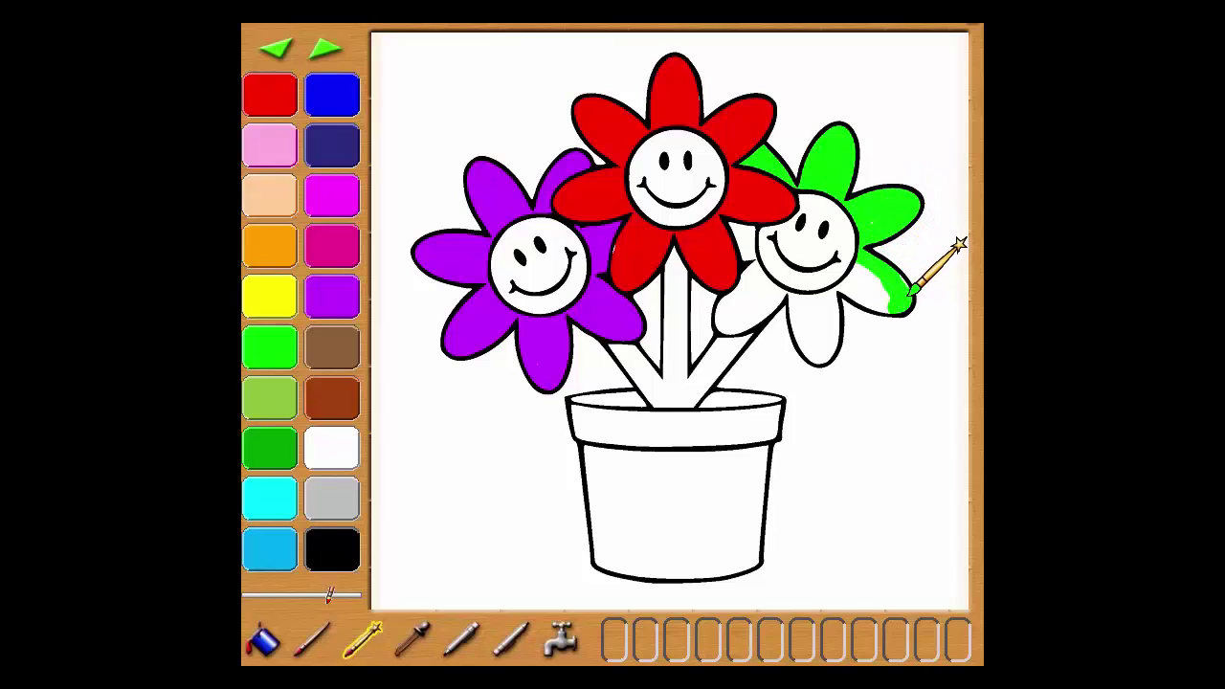
pyautogui.moveTo(847, 281)
pyautogui.mouseDown()
pyautogui.moveTo(883, 290)
pyautogui.moveTo(836, 262)
pyautogui.moveTo(853, 274)
pyautogui.moveTo(832, 314)
pyautogui.moveTo(833, 344)
pyautogui.moveTo(841, 305)
pyautogui.moveTo(796, 286)
pyautogui.moveTo(819, 344)
pyautogui.moveTo(813, 287)
pyautogui.moveTo(791, 283)
pyautogui.moveTo(725, 322)
pyautogui.moveTo(742, 286)
pyautogui.moveTo(745, 320)
pyautogui.mouseUp()
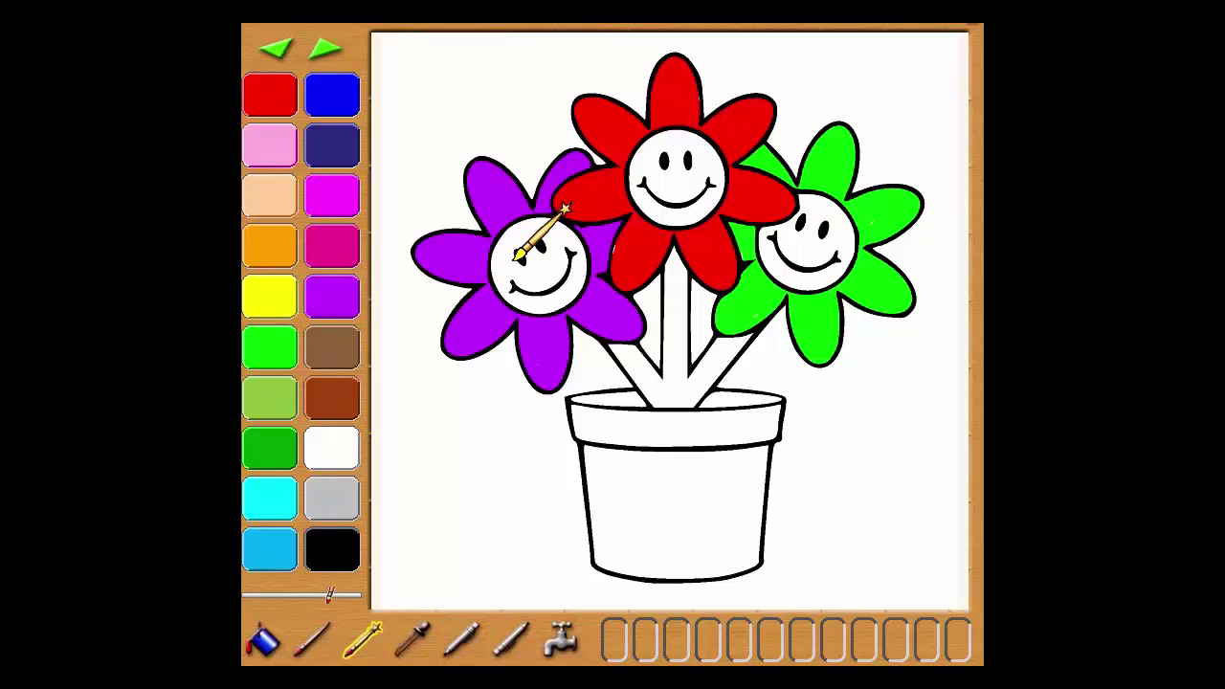
# Step: Paint the smiling faces of all three flowers yellow
pyautogui.moveTo(536, 229)
pyautogui.mouseDown()
pyautogui.moveTo(507, 251)
pyautogui.moveTo(521, 290)
pyautogui.moveTo(572, 298)
pyautogui.moveTo(580, 236)
pyautogui.moveTo(542, 214)
pyautogui.moveTo(514, 273)
pyautogui.moveTo(539, 245)
pyautogui.moveTo(536, 261)
pyautogui.moveTo(571, 267)
pyautogui.moveTo(566, 251)
pyautogui.mouseUp()
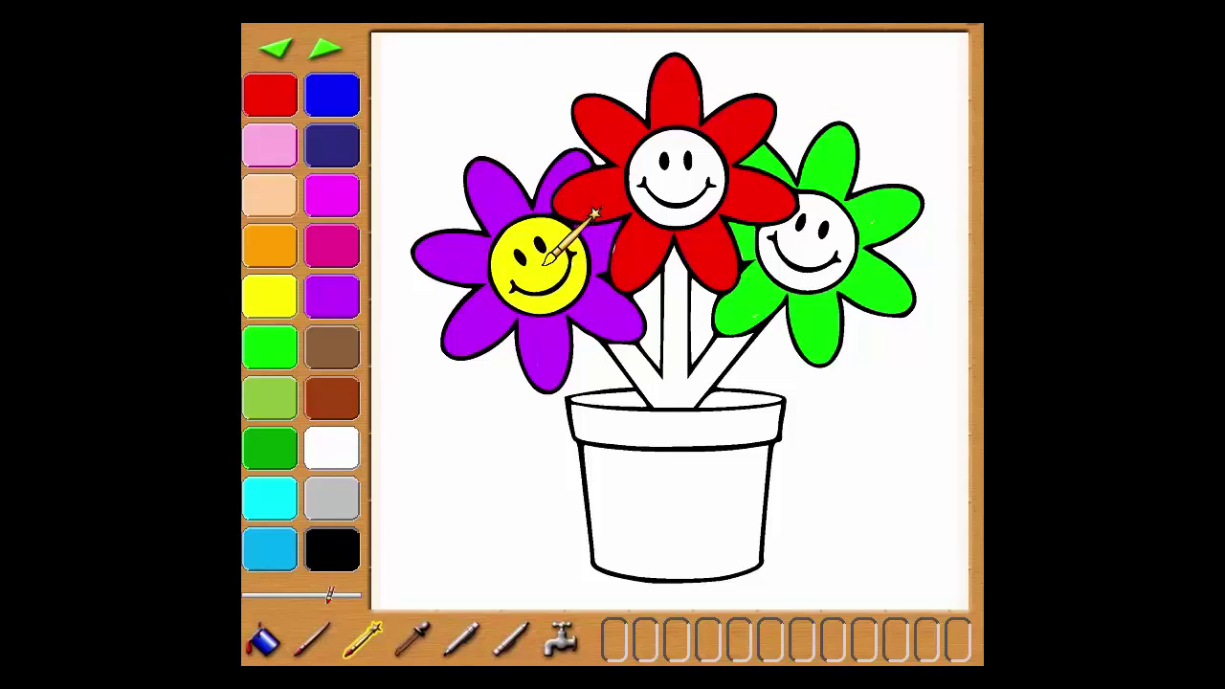
pyautogui.moveTo(684, 137)
pyautogui.mouseDown()
pyautogui.moveTo(657, 146)
pyautogui.moveTo(641, 191)
pyautogui.moveTo(710, 194)
pyautogui.moveTo(704, 153)
pyautogui.moveTo(645, 147)
pyautogui.moveTo(631, 191)
pyautogui.moveTo(684, 220)
pyautogui.mouseUp()
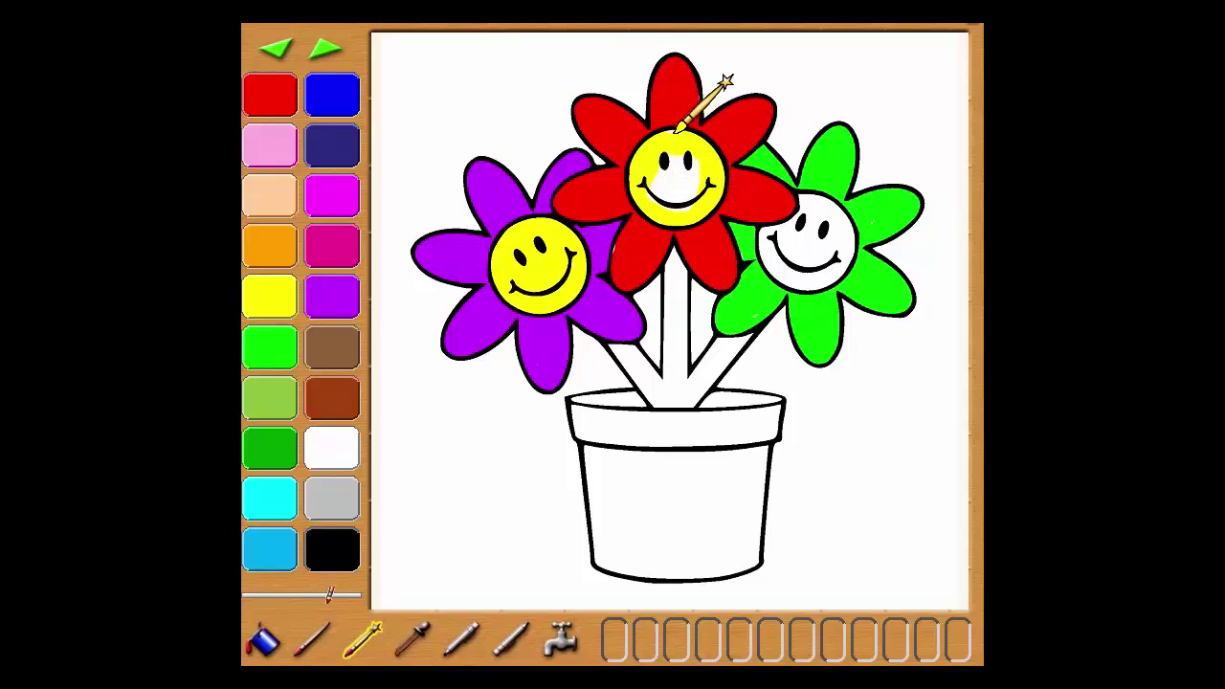
pyautogui.moveTo(667, 127)
pyautogui.mouseDown()
pyautogui.moveTo(654, 201)
pyautogui.moveTo(665, 182)
pyautogui.moveTo(699, 181)
pyautogui.mouseUp()
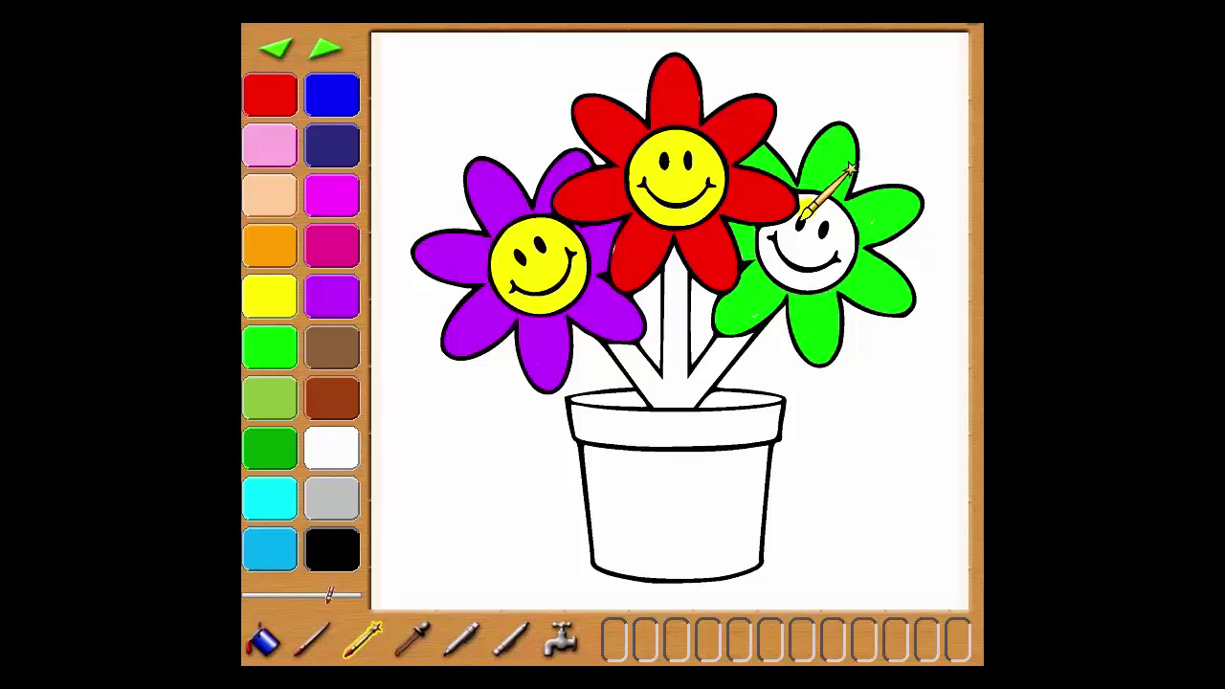
pyautogui.moveTo(772, 232)
pyautogui.mouseDown()
pyautogui.moveTo(780, 254)
pyautogui.moveTo(809, 263)
pyautogui.moveTo(837, 228)
pyautogui.moveTo(800, 247)
pyautogui.moveTo(816, 260)
pyautogui.moveTo(812, 191)
pyautogui.moveTo(837, 197)
pyautogui.moveTo(853, 213)
pyautogui.moveTo(857, 254)
pyautogui.mouseUp()
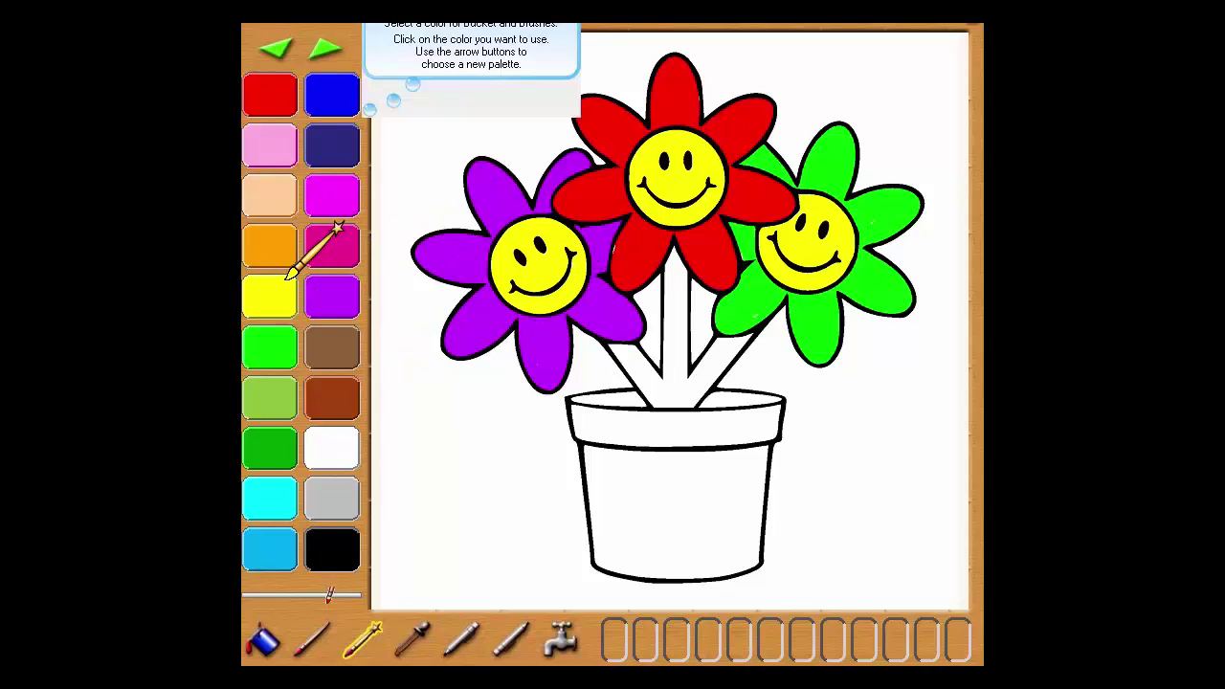
# Step: Paint the three joined flower stems orange
pyautogui.moveTo(682, 275)
pyautogui.mouseDown()
pyautogui.moveTo(676, 252)
pyautogui.moveTo(682, 397)
pyautogui.moveTo(696, 249)
pyautogui.moveTo(670, 397)
pyautogui.moveTo(621, 339)
pyautogui.moveTo(664, 383)
pyautogui.moveTo(657, 356)
pyautogui.moveTo(642, 382)
pyautogui.moveTo(708, 387)
pyautogui.mouseUp()
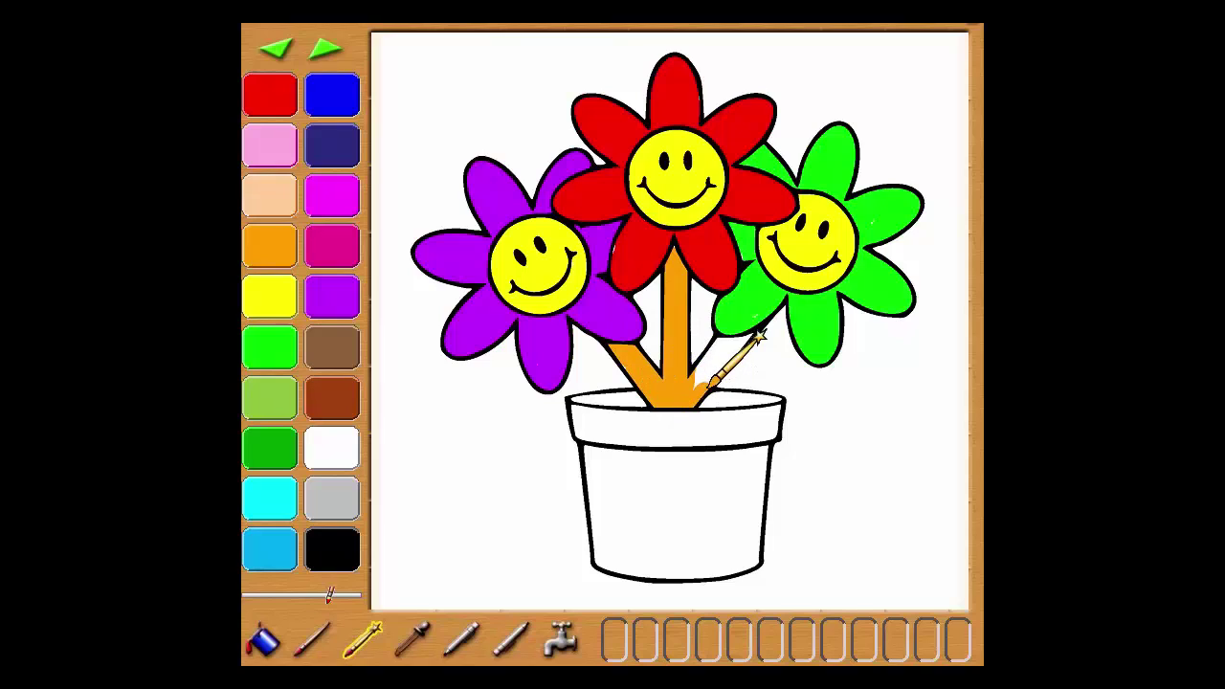
pyautogui.moveTo(806, 283); pyautogui.dragTo(738, 343)
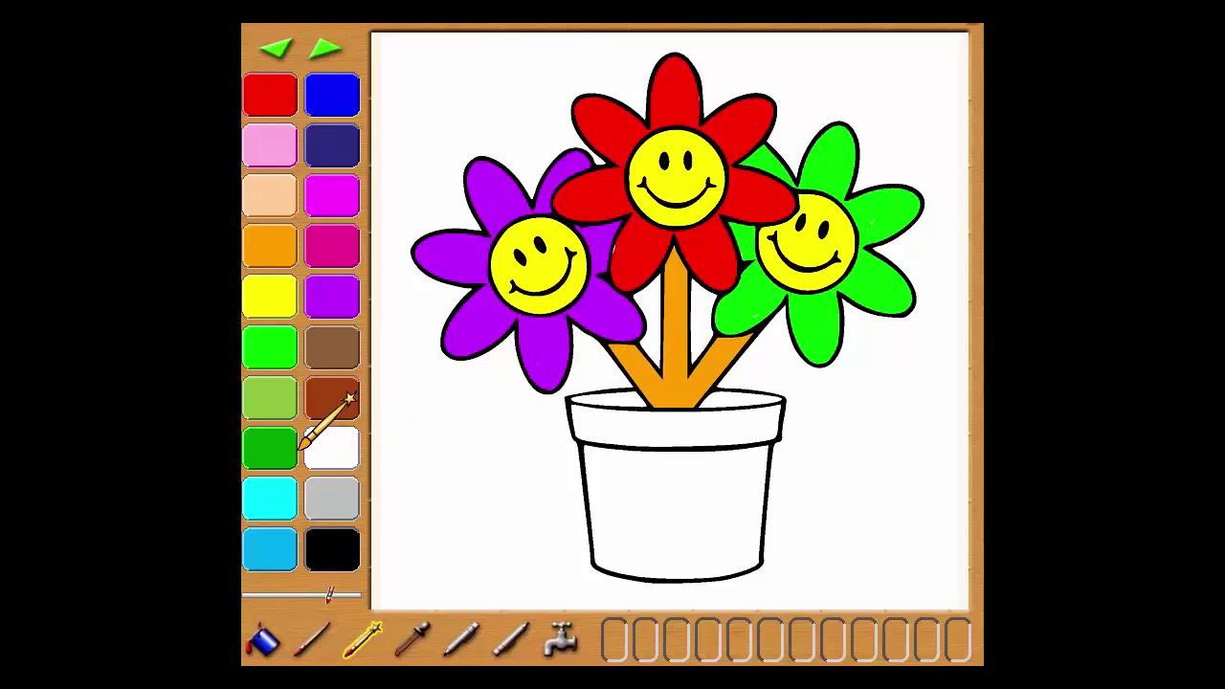
# Step: Paint the pot's rim and body dark green and its inner opening light green
pyautogui.click(279, 446)
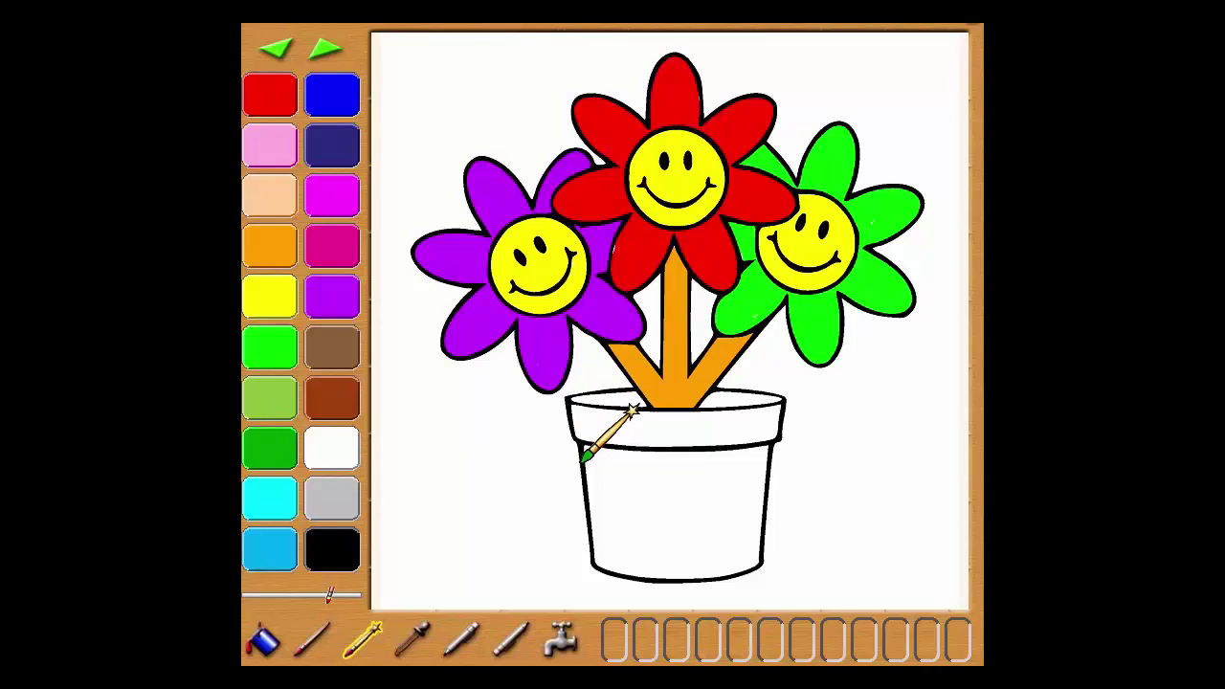
pyautogui.moveTo(580, 406)
pyautogui.mouseDown()
pyautogui.moveTo(670, 419)
pyautogui.moveTo(783, 411)
pyautogui.moveTo(578, 411)
pyautogui.moveTo(774, 433)
pyautogui.mouseUp()
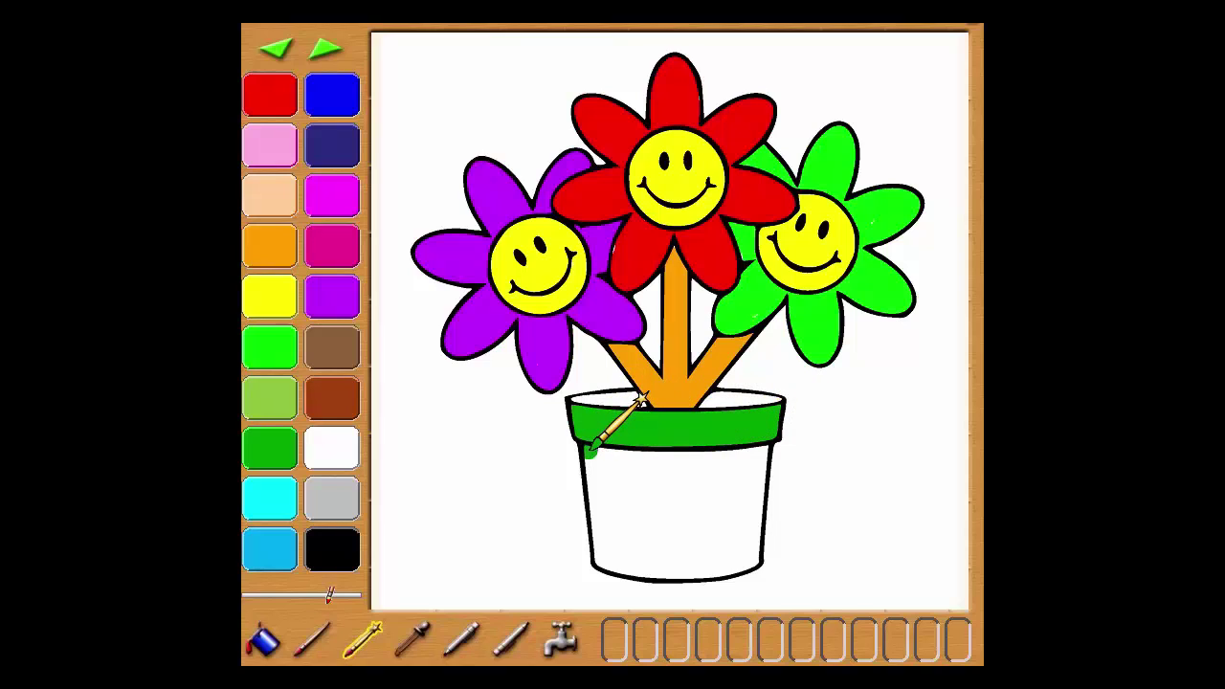
pyautogui.moveTo(590, 451)
pyautogui.mouseDown()
pyautogui.moveTo(595, 527)
pyautogui.moveTo(601, 464)
pyautogui.moveTo(750, 458)
pyautogui.moveTo(750, 563)
pyautogui.mouseUp()
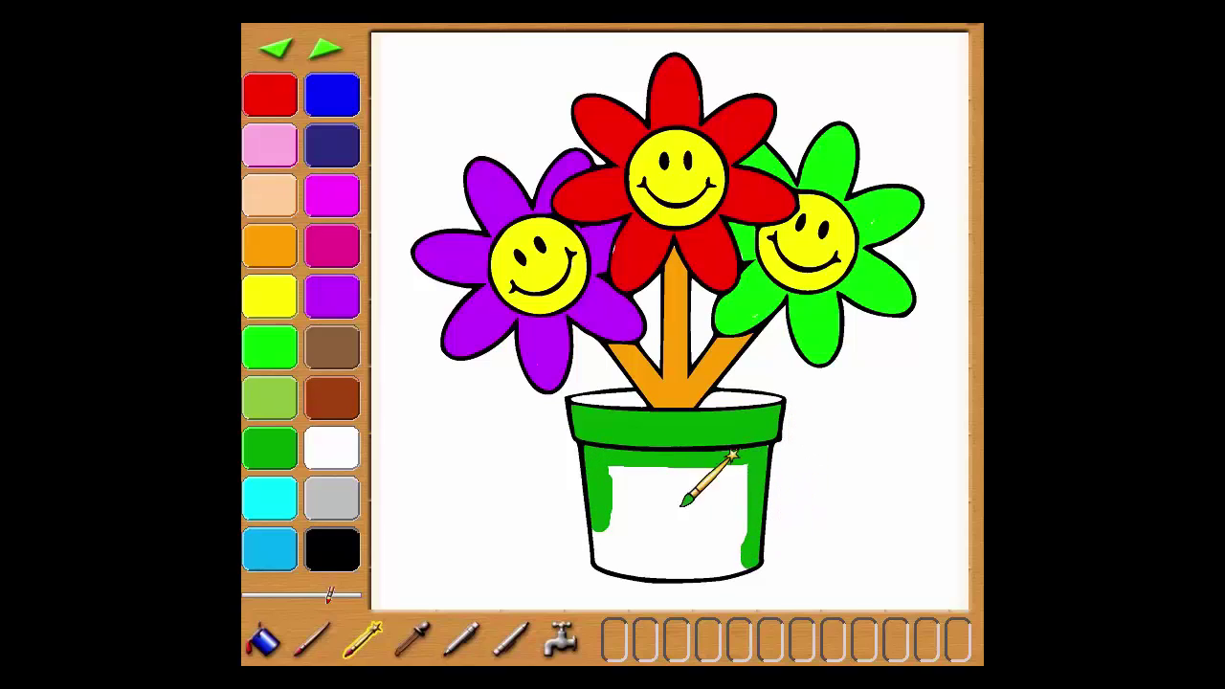
pyautogui.moveTo(598, 474); pyautogui.dragTo(753, 470)
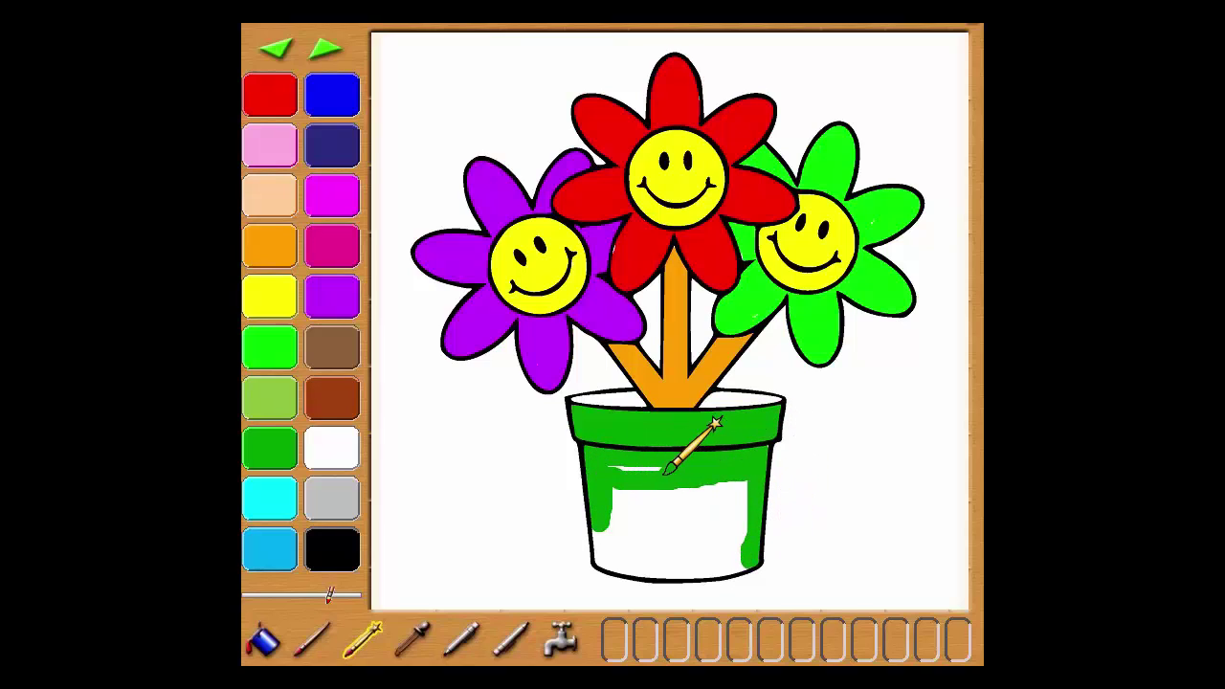
pyautogui.moveTo(601, 471)
pyautogui.mouseDown()
pyautogui.moveTo(699, 501)
pyautogui.moveTo(746, 493)
pyautogui.moveTo(667, 492)
pyautogui.moveTo(763, 483)
pyautogui.moveTo(607, 510)
pyautogui.moveTo(744, 511)
pyautogui.moveTo(668, 531)
pyautogui.moveTo(610, 527)
pyautogui.moveTo(603, 510)
pyautogui.moveTo(619, 558)
pyautogui.moveTo(739, 567)
pyautogui.mouseUp()
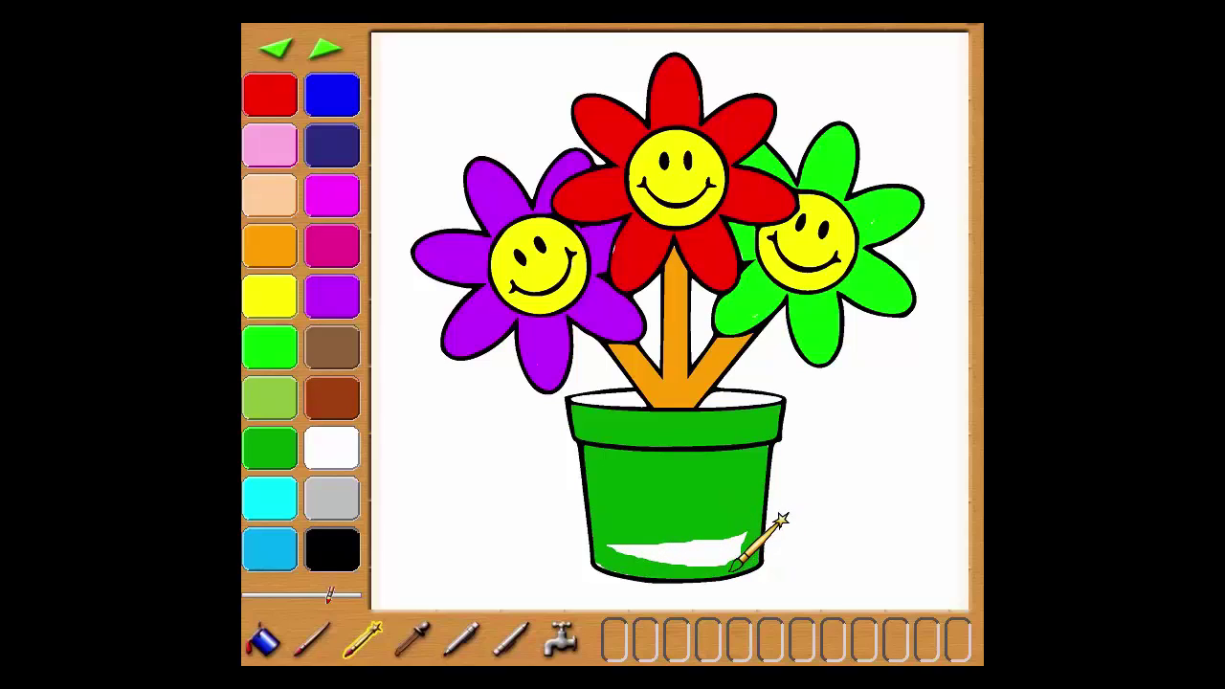
pyautogui.moveTo(606, 547)
pyautogui.mouseDown()
pyautogui.moveTo(755, 526)
pyautogui.moveTo(697, 557)
pyautogui.moveTo(629, 551)
pyautogui.mouseUp()
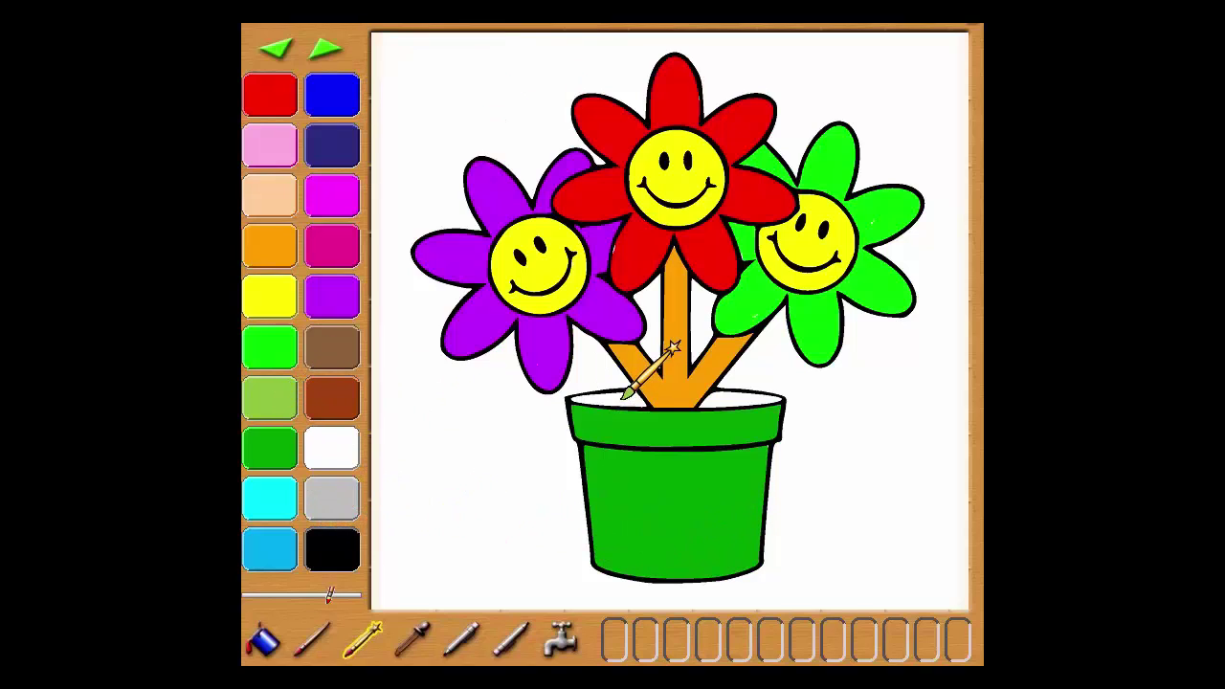
pyautogui.moveTo(618, 395)
pyautogui.mouseDown()
pyautogui.moveTo(587, 397)
pyautogui.moveTo(646, 395)
pyautogui.mouseUp()
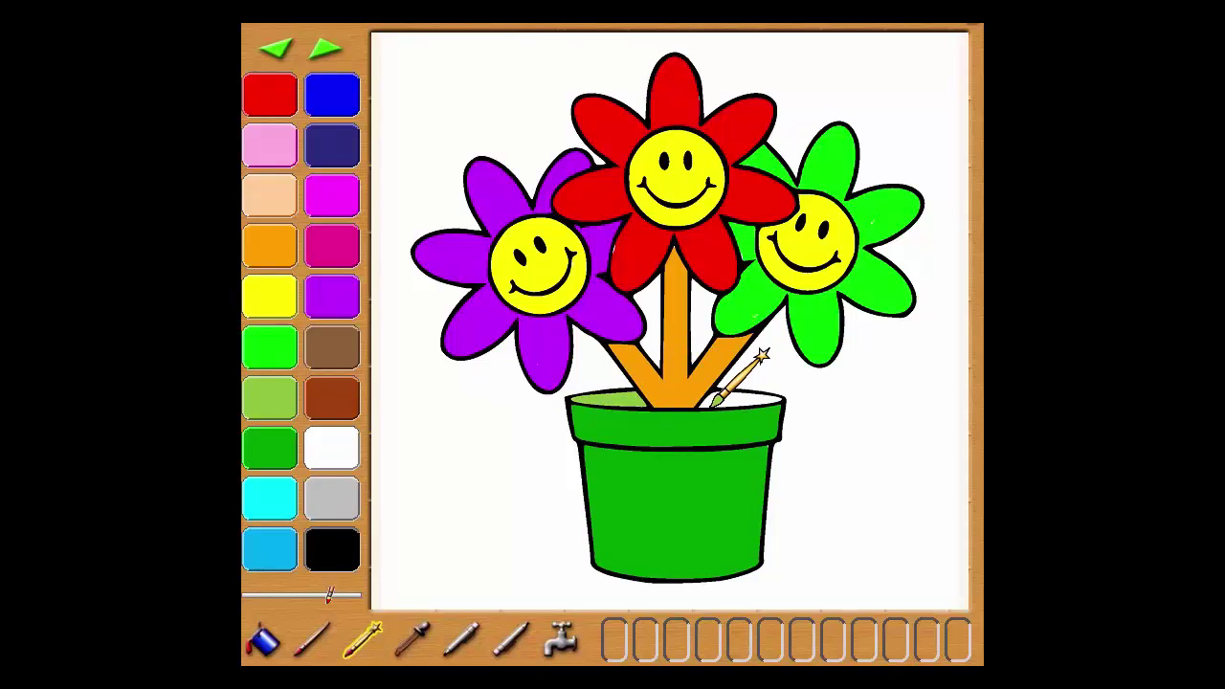
pyautogui.moveTo(730, 395)
pyautogui.mouseDown()
pyautogui.moveTo(773, 386)
pyautogui.moveTo(717, 393)
pyautogui.mouseUp()
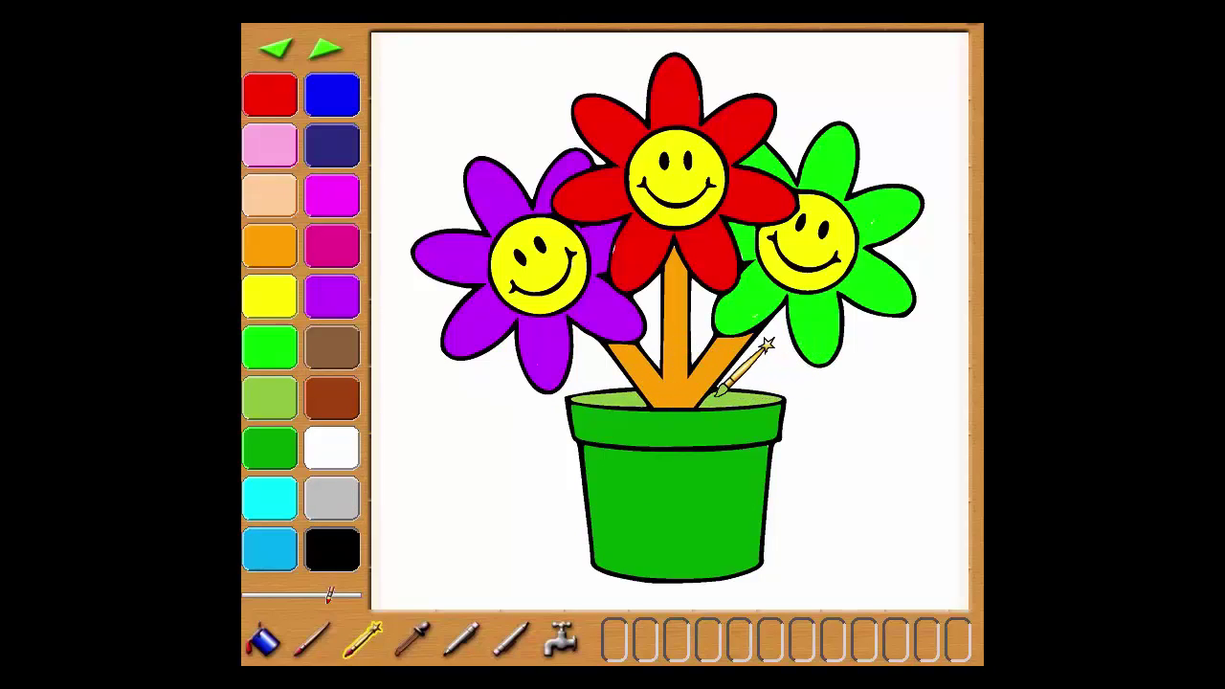